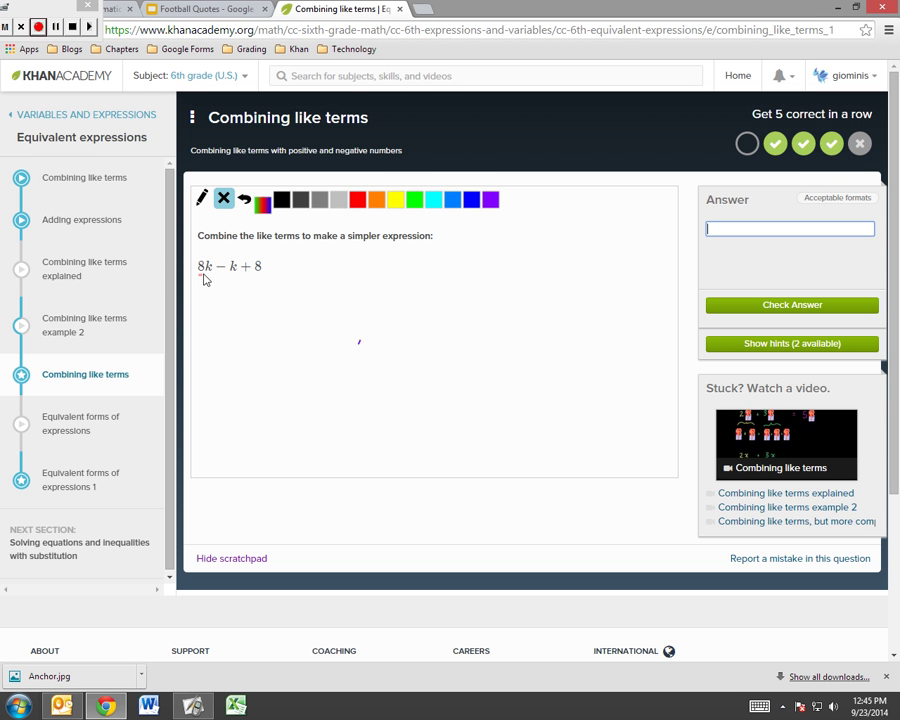
Underline 8k and k on the scratchpad, circle between them, and write a row of eight k's beneath the expression
click(203, 200)
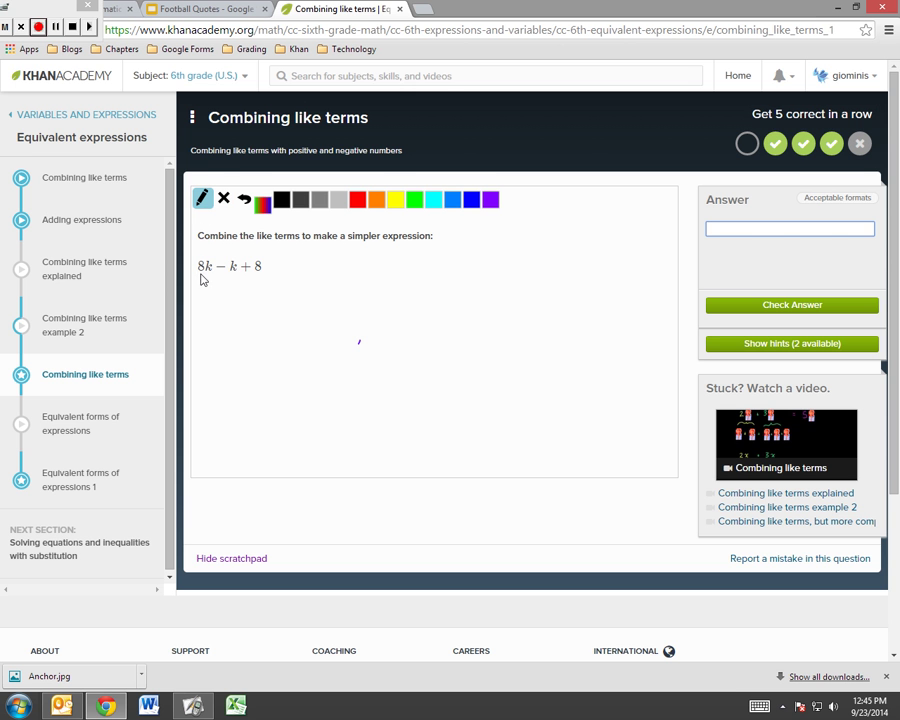
drag(198, 276, 213, 276)
drag(213, 265, 211, 259)
drag(231, 278, 238, 278)
mouse_move(212, 294)
mouse_down()
mouse_move(228, 316)
mouse_move(316, 312)
mouse_up()
mouse_move(326, 293)
mouse_down()
mouse_move(329, 313)
mouse_move(410, 310)
mouse_up()
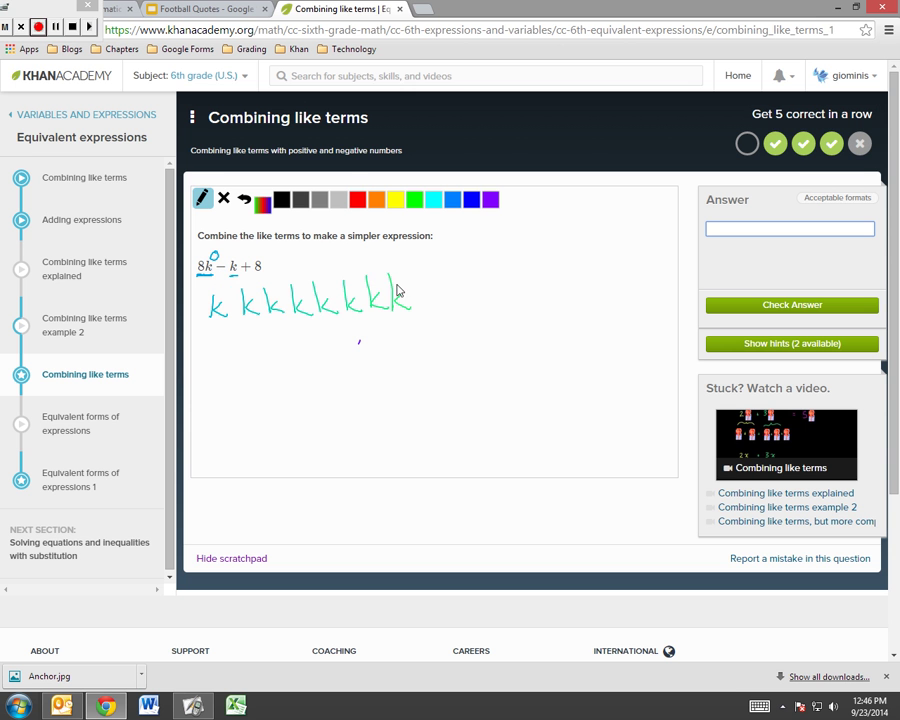
Erase the last k from the handwritten row and switch back to the pencil
click(224, 198)
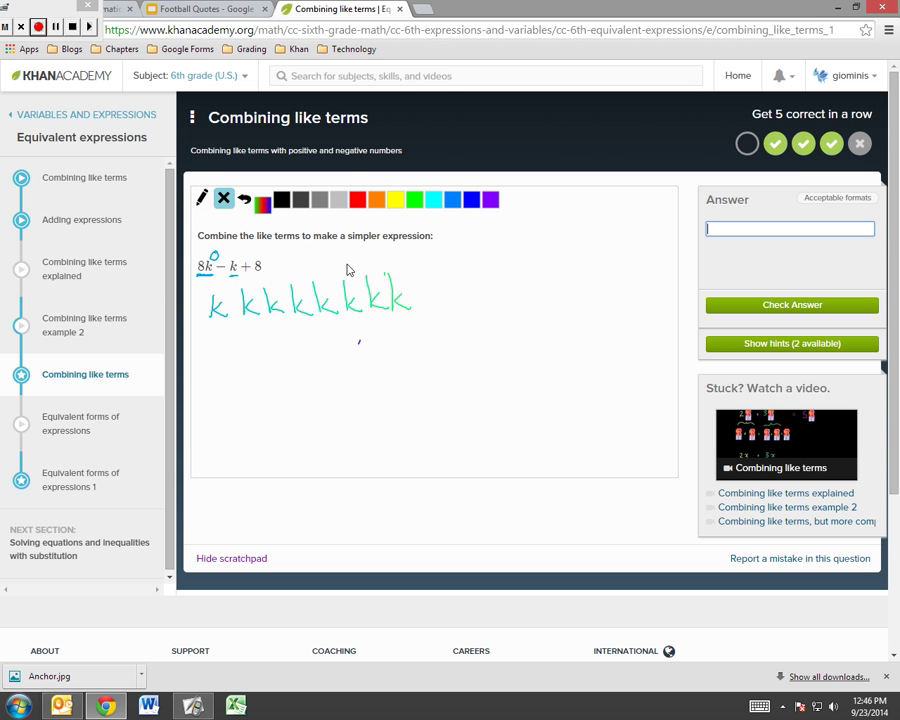
mouse_move(390, 284)
mouse_down()
mouse_move(408, 323)
mouse_move(368, 298)
mouse_move(377, 295)
mouse_move(365, 310)
mouse_move(388, 307)
mouse_up()
click(201, 198)
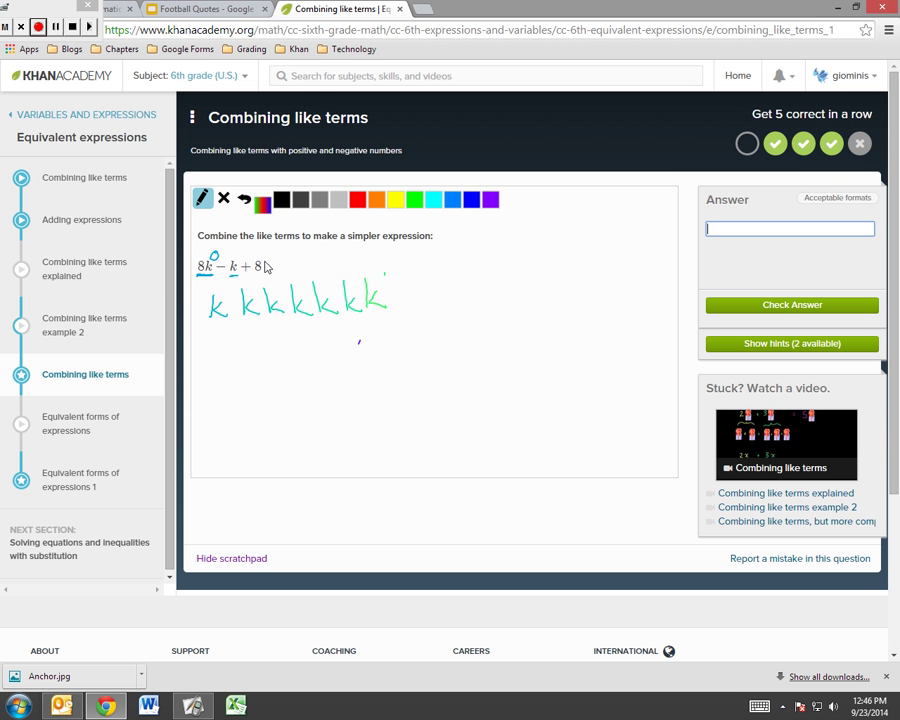
Mark the constant 8, submit 7k + 8 as the answer and continue to the next question
mouse_move(266, 256)
mouse_down()
mouse_move(249, 268)
mouse_move(268, 262)
mouse_up()
text(7k + 8)
key(Return)
key(Return)
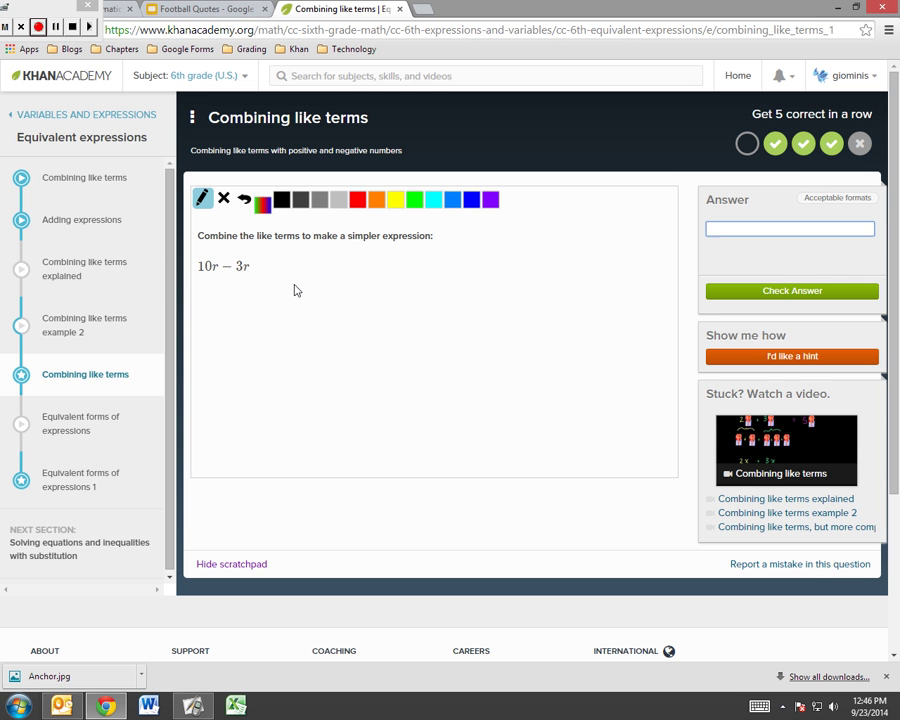
Submit 7r as the answer for 10r − 3r and continue to the next question
text(7r)
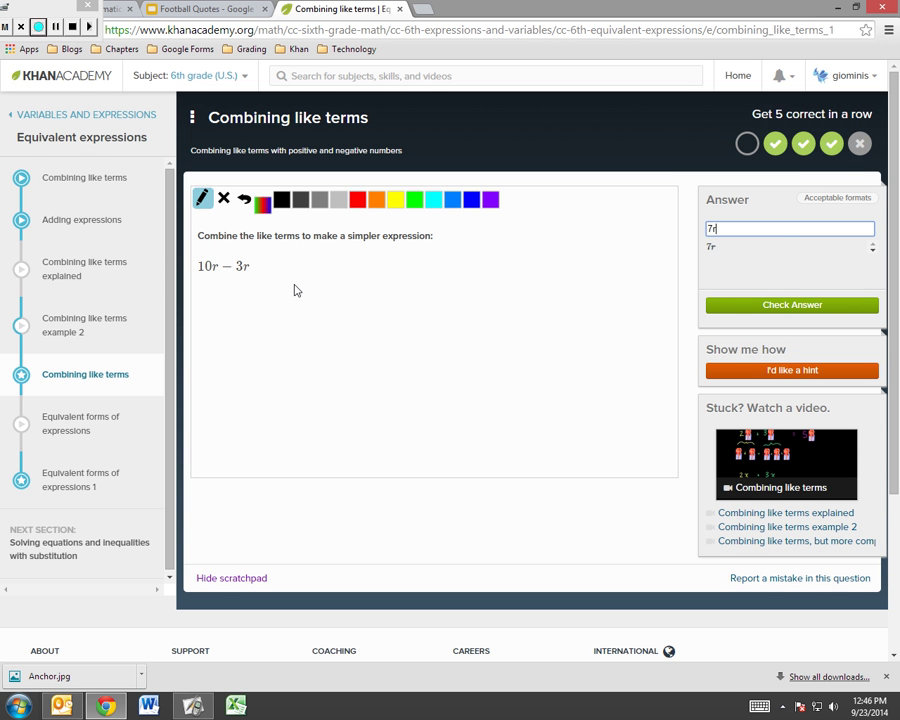
key(Return)
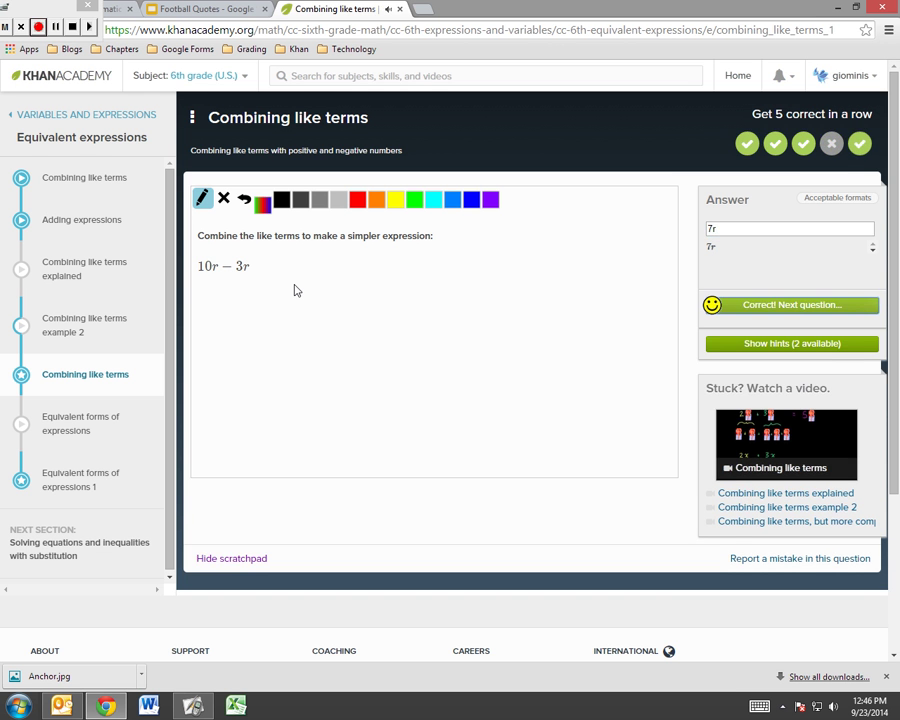
key(Return)
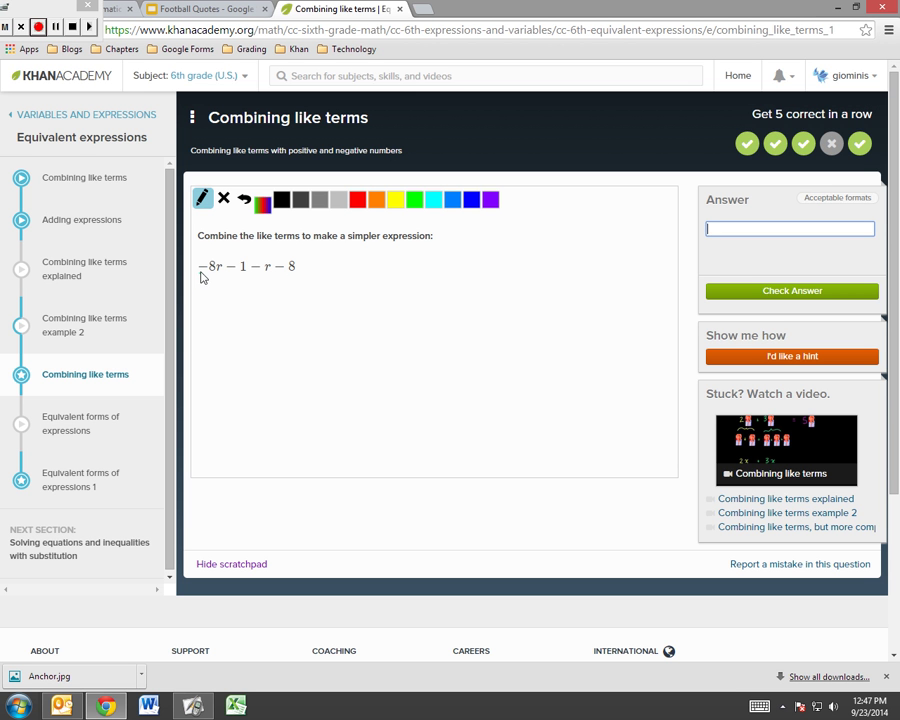
Underline the r terms and box the constants −1 and −8, erasing the stray stroke beside the 1
drag(200, 271, 221, 270)
drag(238, 258, 237, 274)
click(226, 204)
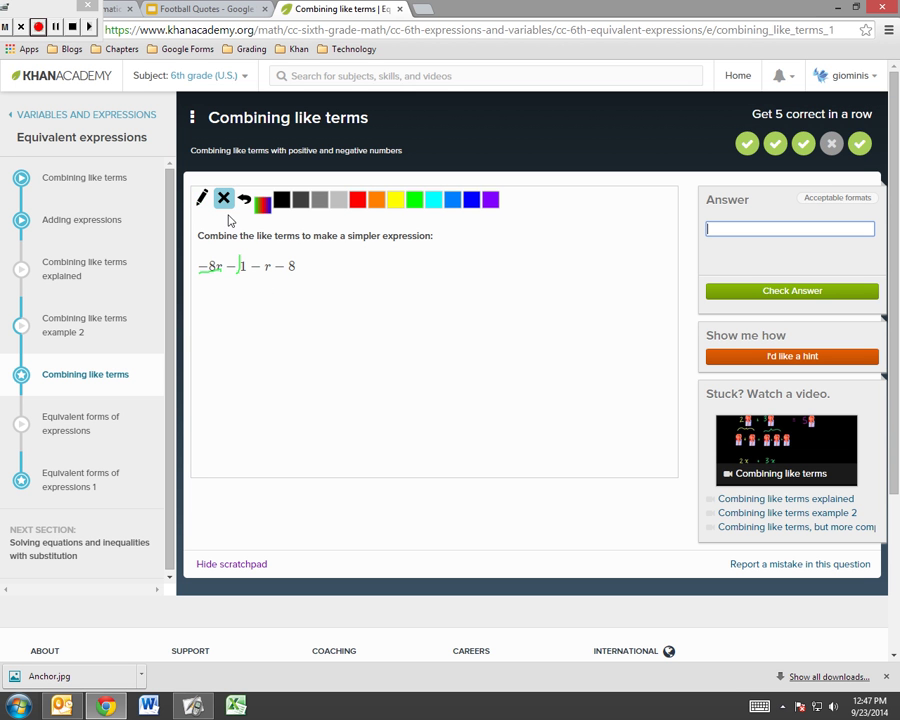
click(241, 268)
click(201, 198)
mouse_move(223, 262)
mouse_down()
mouse_move(245, 281)
mouse_move(240, 257)
mouse_move(226, 256)
mouse_up()
mouse_move(277, 279)
mouse_down()
mouse_move(274, 262)
mouse_move(273, 270)
mouse_up()
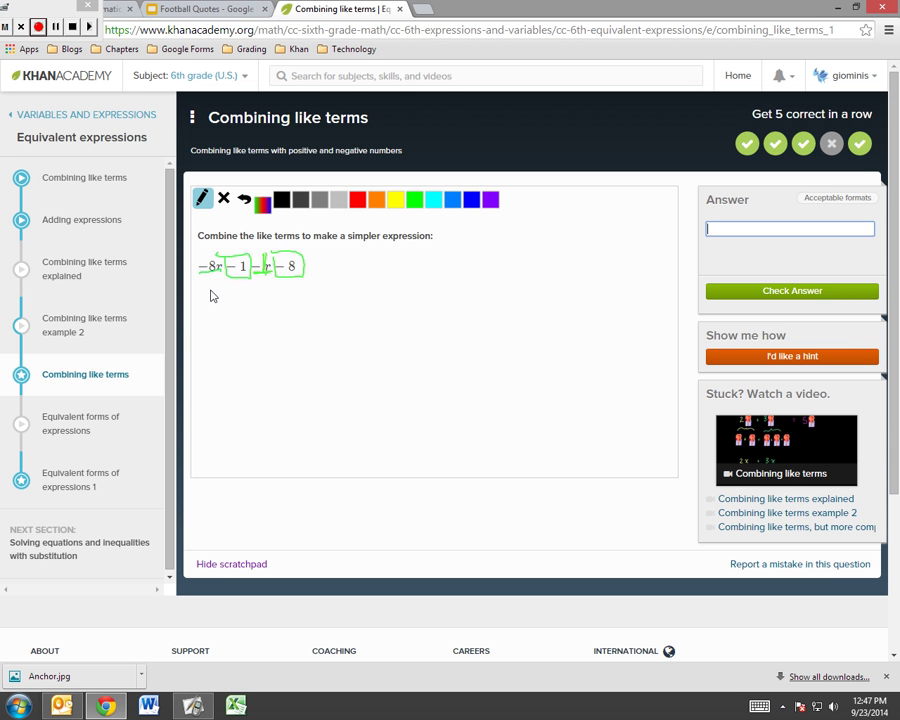
Write −9r − 9 on the scratchpad below the expression and submit -9r - 9 as the answer
mouse_move(206, 312)
mouse_down()
mouse_move(228, 305)
mouse_move(242, 329)
mouse_move(264, 313)
mouse_up()
mouse_move(277, 314)
mouse_down()
mouse_move(294, 313)
mouse_move(301, 295)
mouse_move(315, 323)
mouse_up()
text(9r)
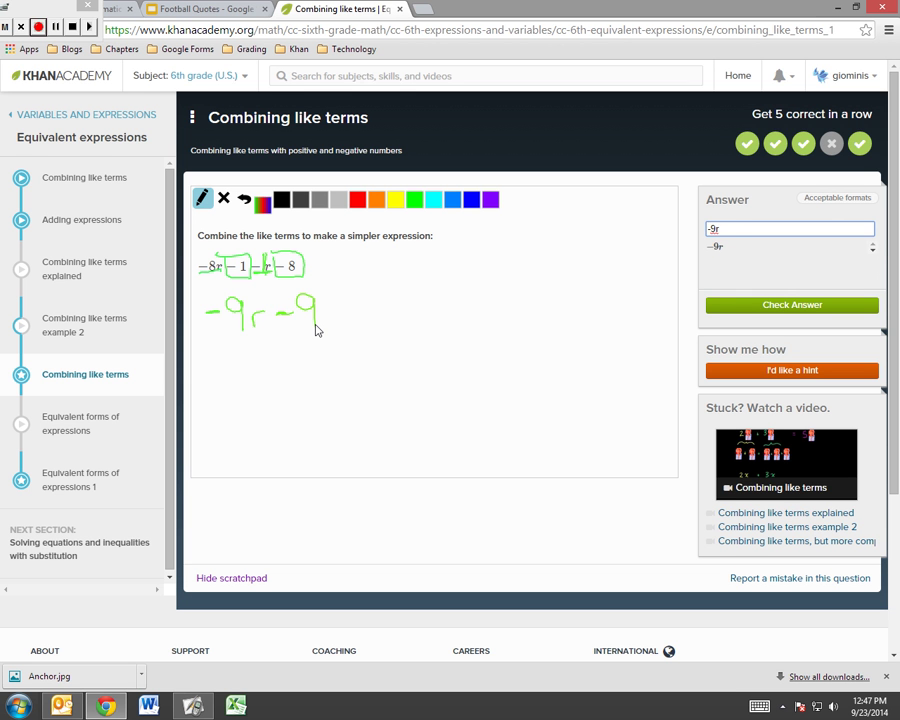
text( - 9)
key(Return)
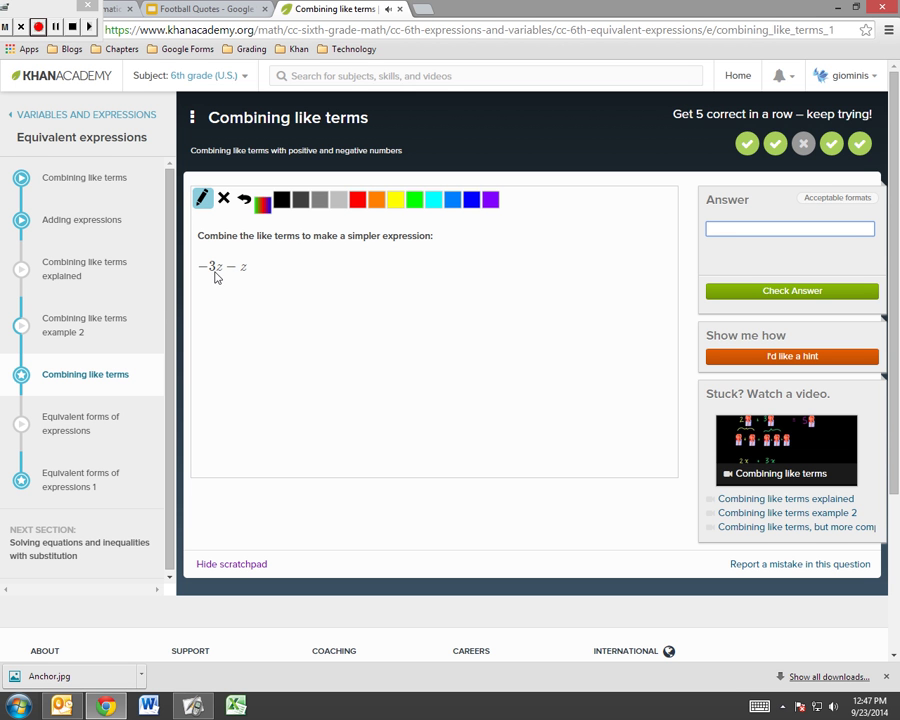
Circle −3z and −z, write −3 and −1 with a downward arrow between them, and write −4 underneath
mouse_move(201, 257)
mouse_down()
mouse_move(209, 274)
mouse_move(209, 255)
mouse_move(202, 258)
mouse_move(237, 261)
mouse_move(242, 321)
mouse_move(269, 319)
mouse_move(252, 330)
mouse_up()
mouse_move(287, 300)
mouse_down()
mouse_move(289, 340)
mouse_move(314, 333)
mouse_move(307, 312)
mouse_up()
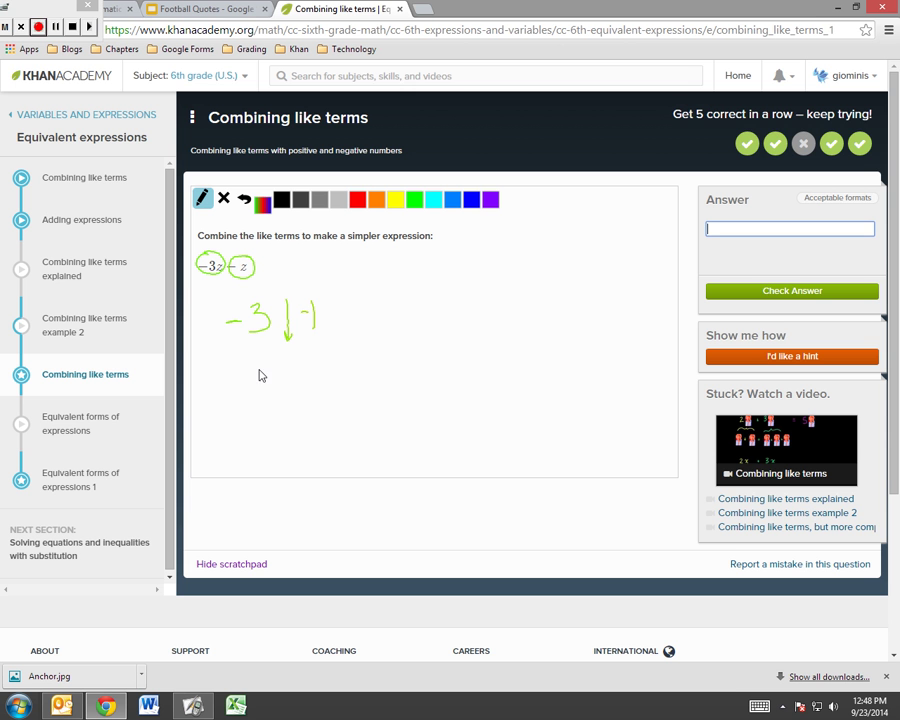
drag(255, 374, 297, 374)
drag(293, 356, 294, 398)
Submit -4z as the answer and continue to the next question
text(-4z)
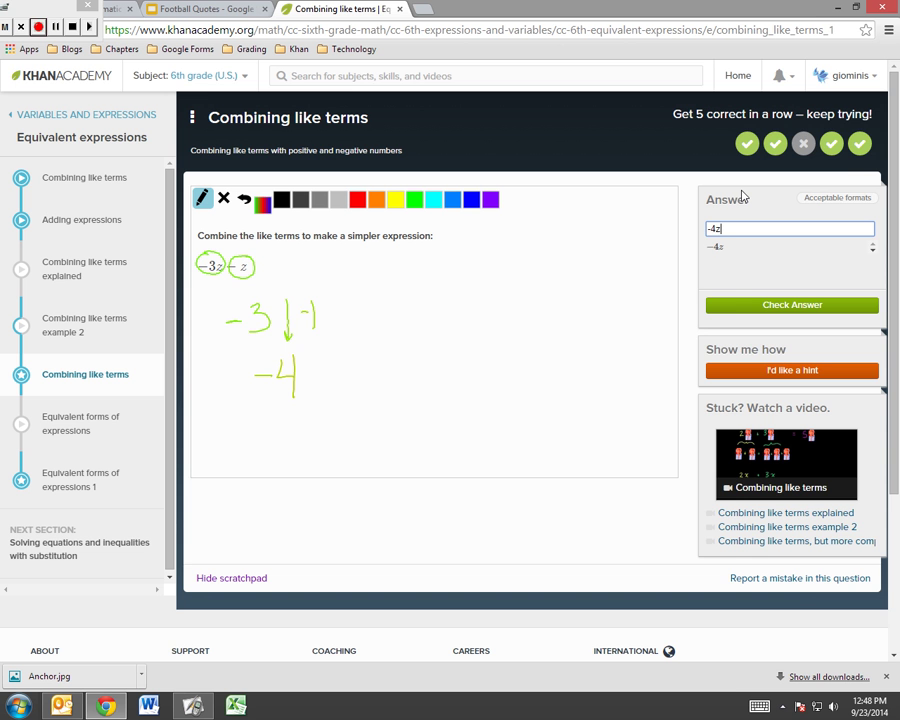
key(Return)
key(Return)
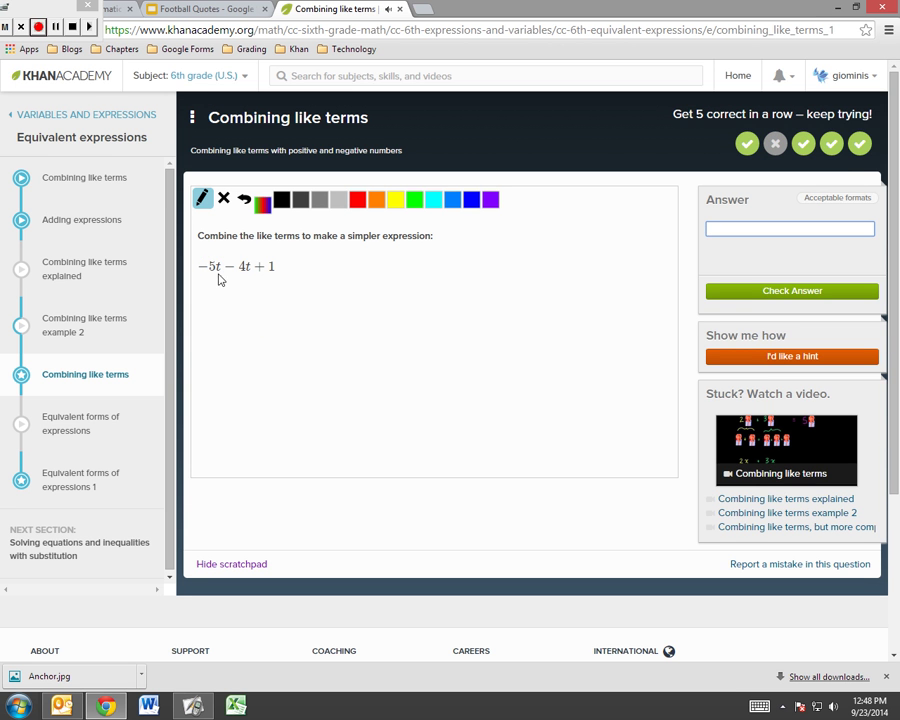
Box −5t − 4t and draw a number line below it with ticks labelled from −5 down to −9
mouse_move(199, 273)
mouse_down()
mouse_move(251, 274)
mouse_move(224, 249)
mouse_move(200, 273)
mouse_up()
mouse_move(265, 341)
mouse_down()
mouse_move(468, 356)
mouse_move(650, 349)
mouse_up()
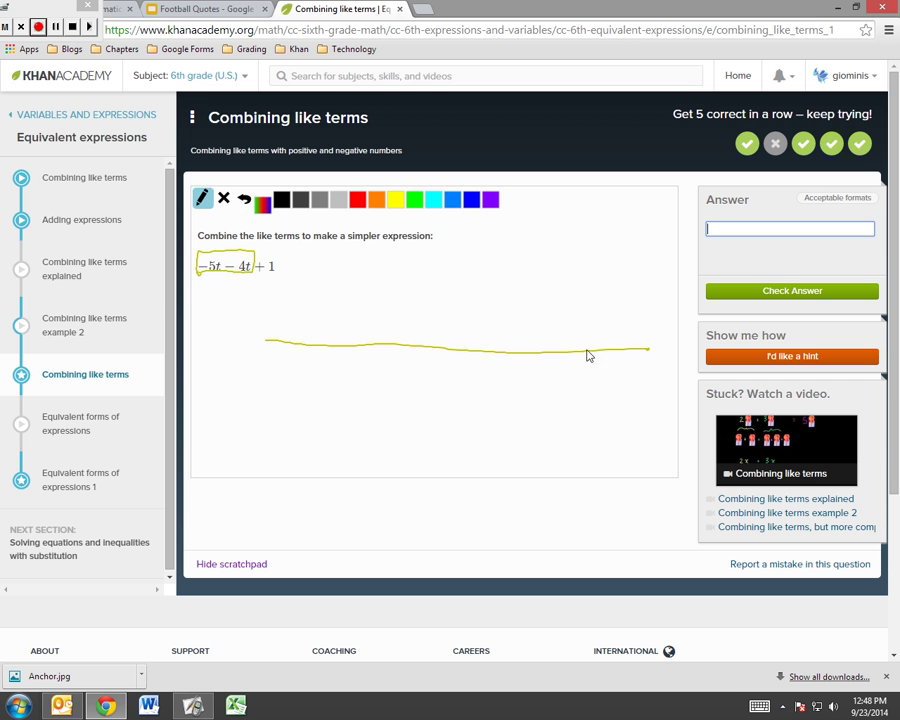
drag(492, 341, 487, 392)
mouse_move(453, 339)
mouse_down()
mouse_move(443, 374)
mouse_move(458, 394)
mouse_move(453, 384)
mouse_up()
mouse_move(406, 338)
mouse_down()
mouse_move(395, 377)
mouse_move(408, 392)
mouse_up()
mouse_move(351, 337)
mouse_down()
mouse_move(351, 374)
mouse_move(364, 366)
mouse_up()
mouse_move(301, 336)
mouse_down()
mouse_move(301, 368)
mouse_move(314, 382)
mouse_up()
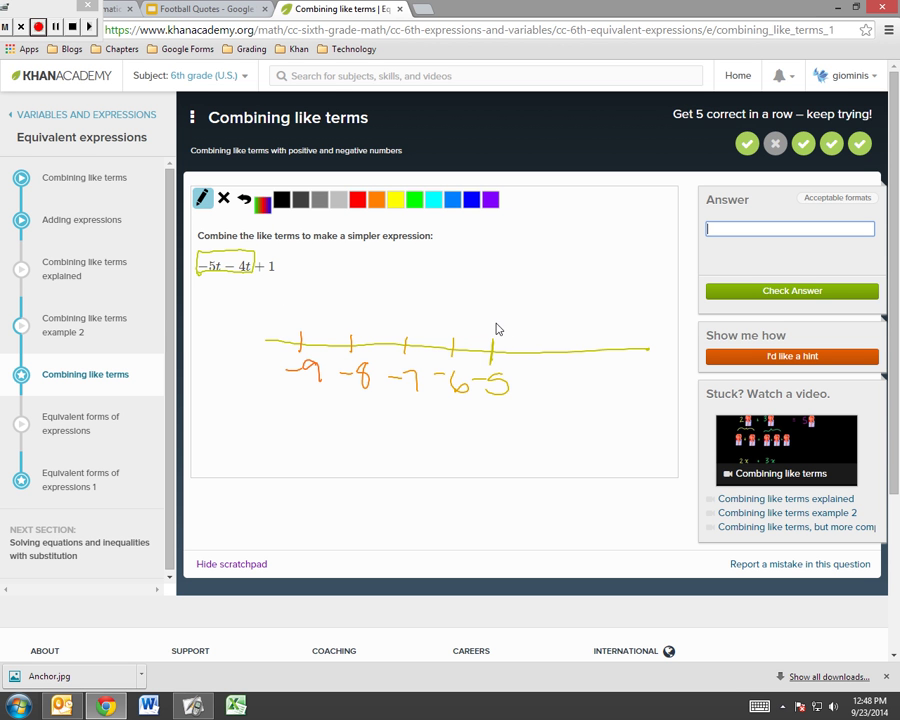
Draw four hops from −5 to −9, circle −9 and the first t, and submit -9t + 1 as the answer
mouse_move(494, 322)
mouse_down()
mouse_move(466, 305)
mouse_move(410, 320)
mouse_move(380, 291)
mouse_move(360, 318)
mouse_move(315, 299)
mouse_move(271, 382)
mouse_move(283, 364)
mouse_up()
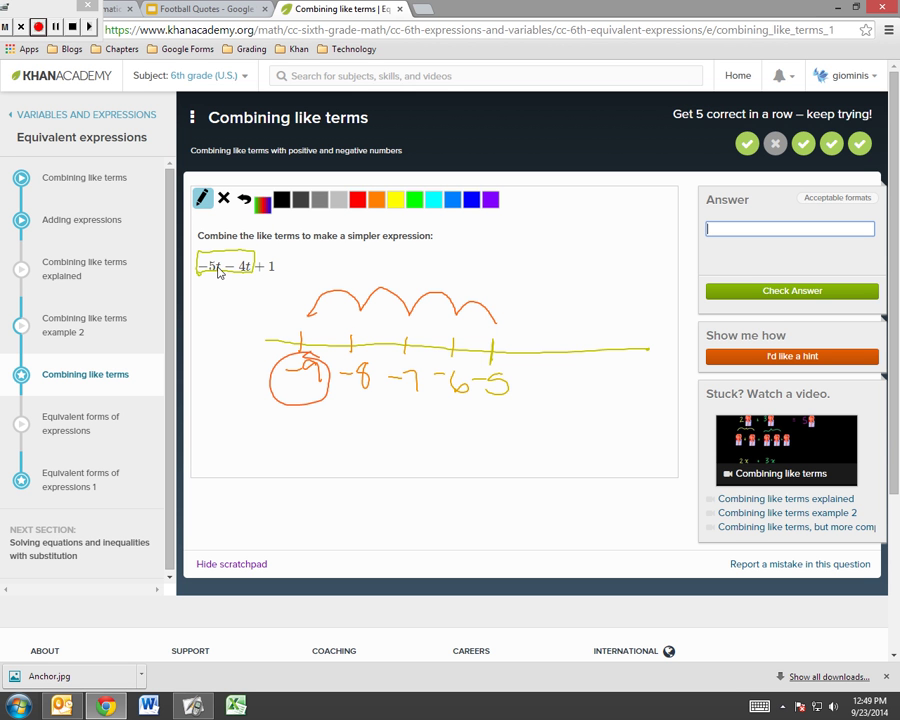
drag(219, 268, 220, 274)
text(9t)
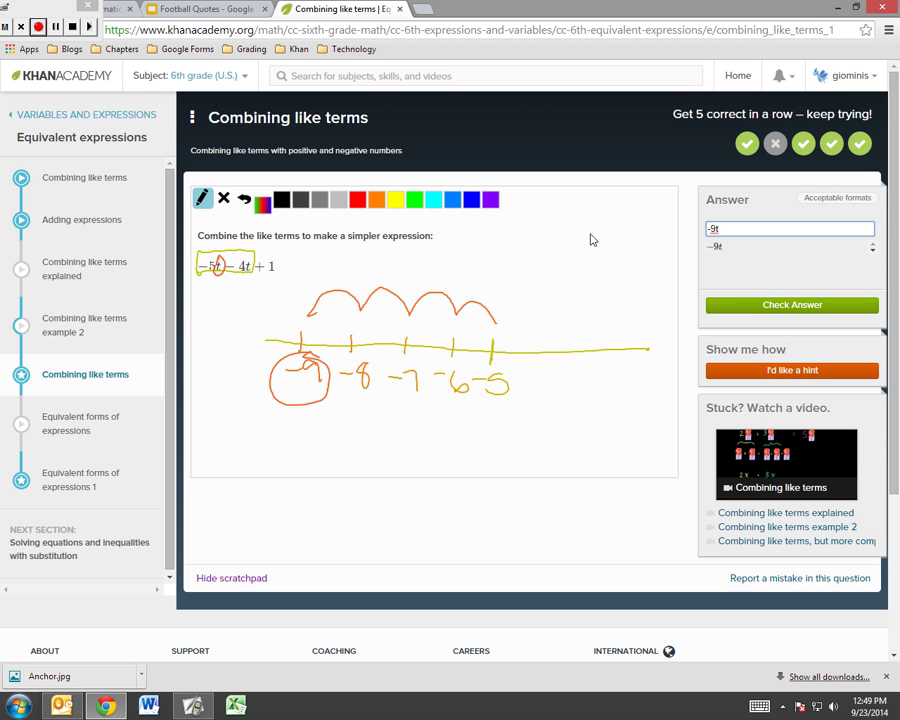
text( + 1)
key(Return)
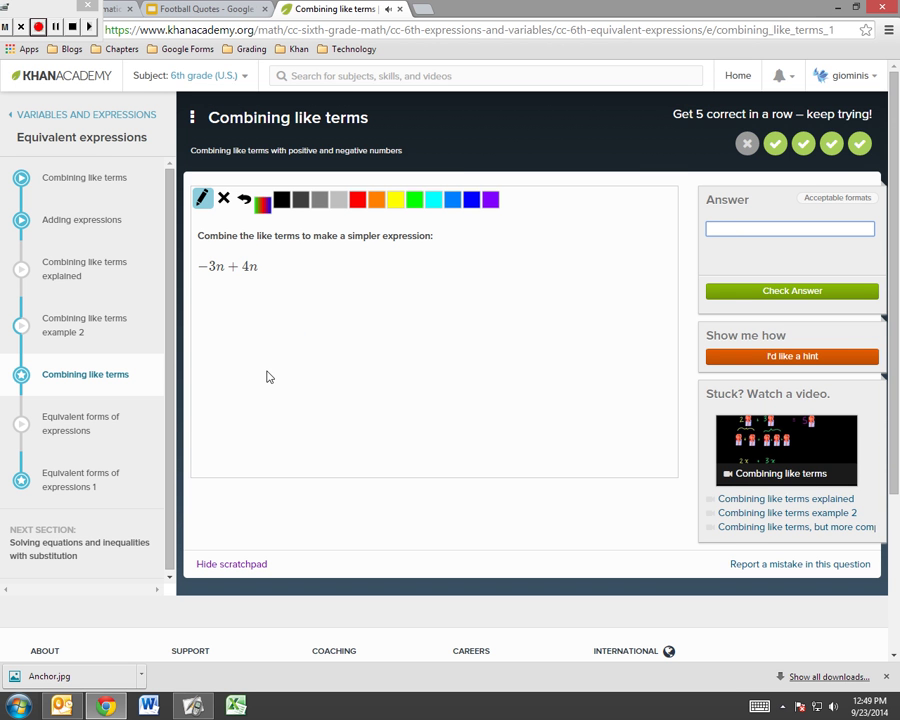
Draw a number line with arrowheads, underline −3n and 4n, and mark −3 on the line
mouse_move(231, 361)
mouse_down()
mouse_move(634, 374)
mouse_move(626, 375)
mouse_up()
drag(235, 351, 242, 367)
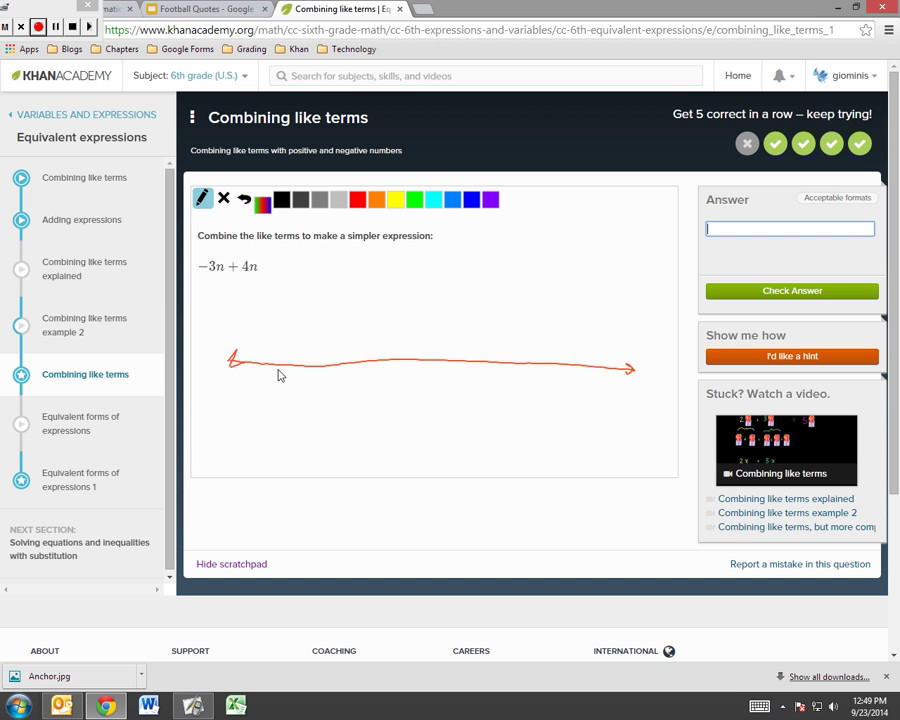
drag(201, 271, 268, 272)
mouse_move(292, 355)
mouse_down()
mouse_move(282, 387)
mouse_move(295, 394)
mouse_move(289, 401)
mouse_up()
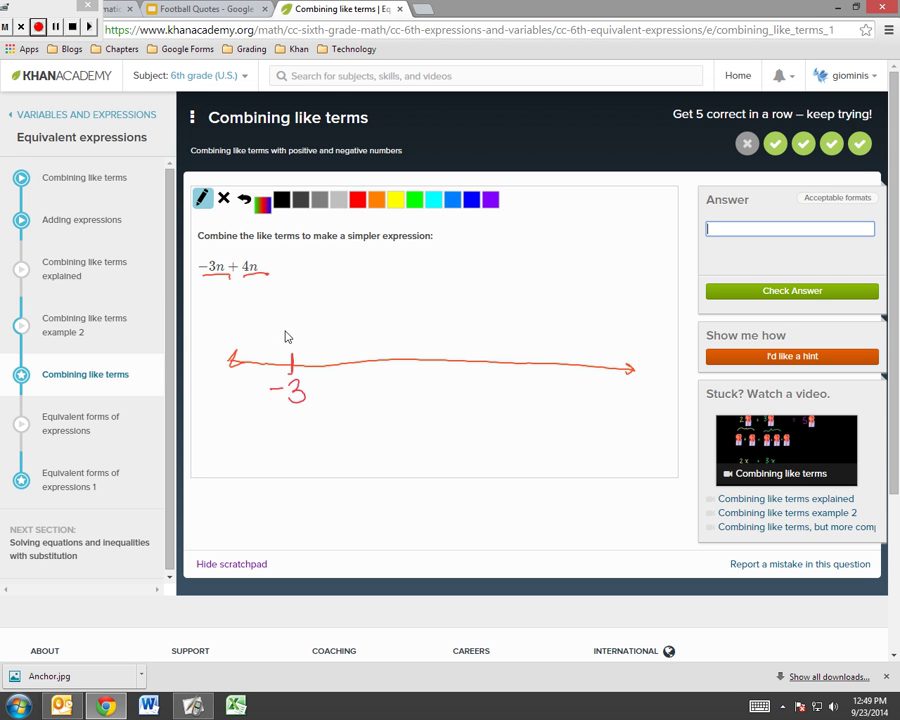
Circle the plus sign, draw four rightward hops from −3, and label the landing ticks −2, −1, 0 and 1
mouse_move(237, 257)
mouse_down()
mouse_move(243, 263)
mouse_move(227, 271)
mouse_move(238, 258)
mouse_up()
mouse_move(294, 343)
mouse_down()
mouse_move(343, 316)
mouse_move(348, 336)
mouse_move(372, 305)
mouse_move(397, 318)
mouse_move(446, 308)
mouse_move(468, 322)
mouse_move(495, 306)
mouse_move(504, 338)
mouse_up()
drag(347, 351, 347, 372)
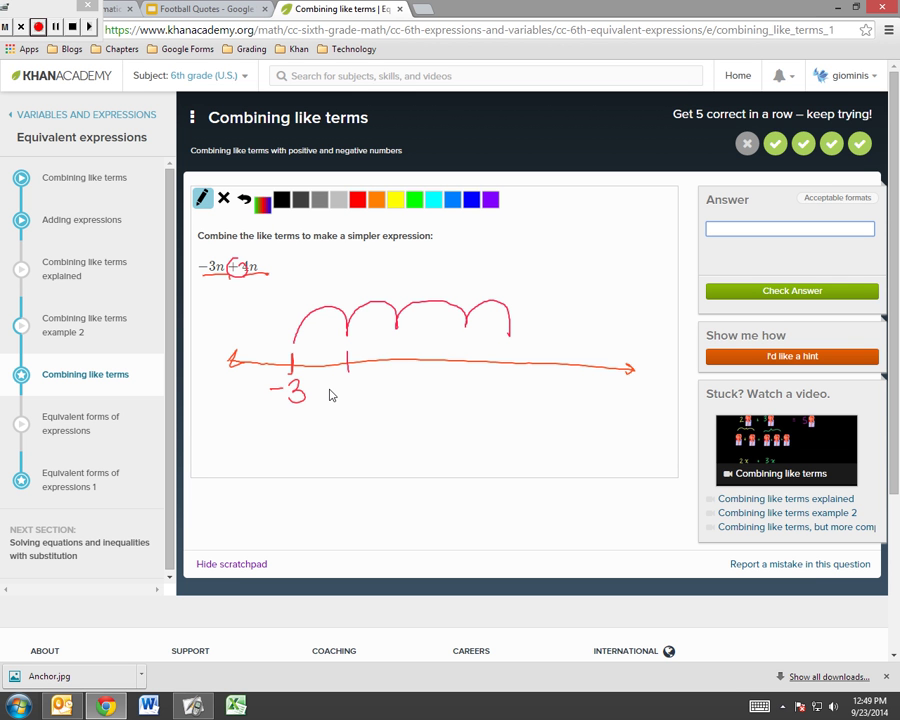
drag(324, 388, 358, 397)
drag(400, 350, 400, 364)
drag(386, 386, 409, 394)
mouse_move(468, 352)
mouse_down()
mouse_move(474, 389)
mouse_move(516, 403)
mouse_up()
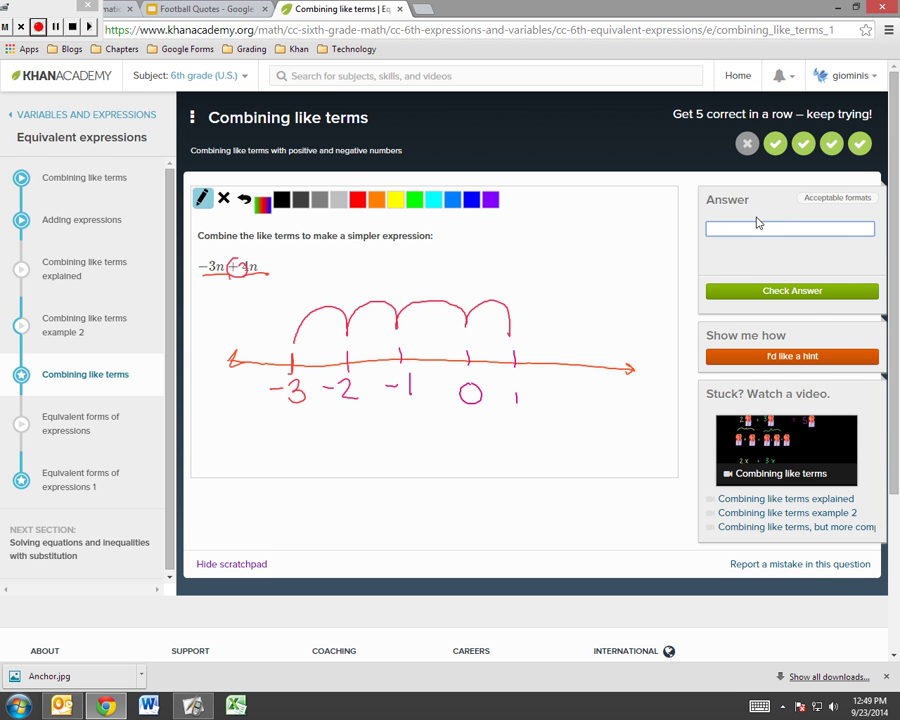
Submit n as the answer for −3n + 4n and show the points earned
text(n)
key(Return)
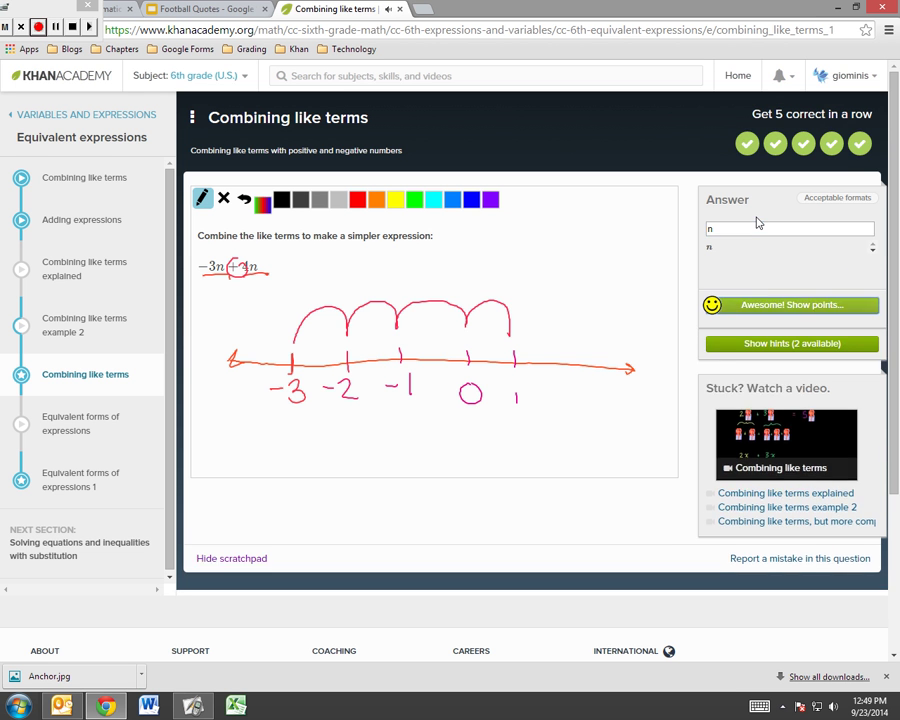
key(Return)
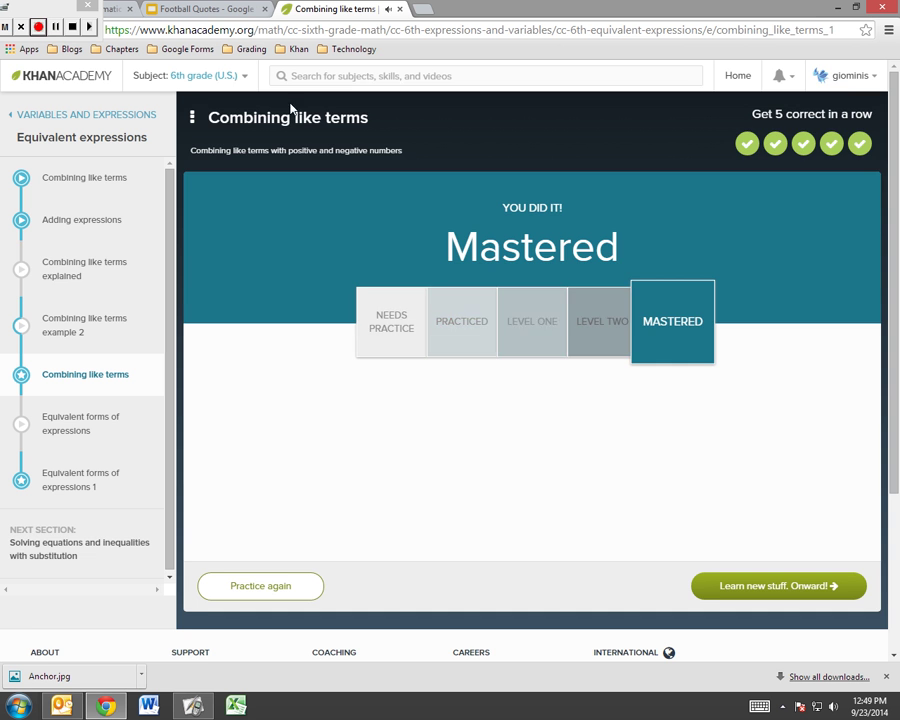
Start another practice round, box 2a + a in the expression and write 3a + 7 beneath it
click(287, 592)
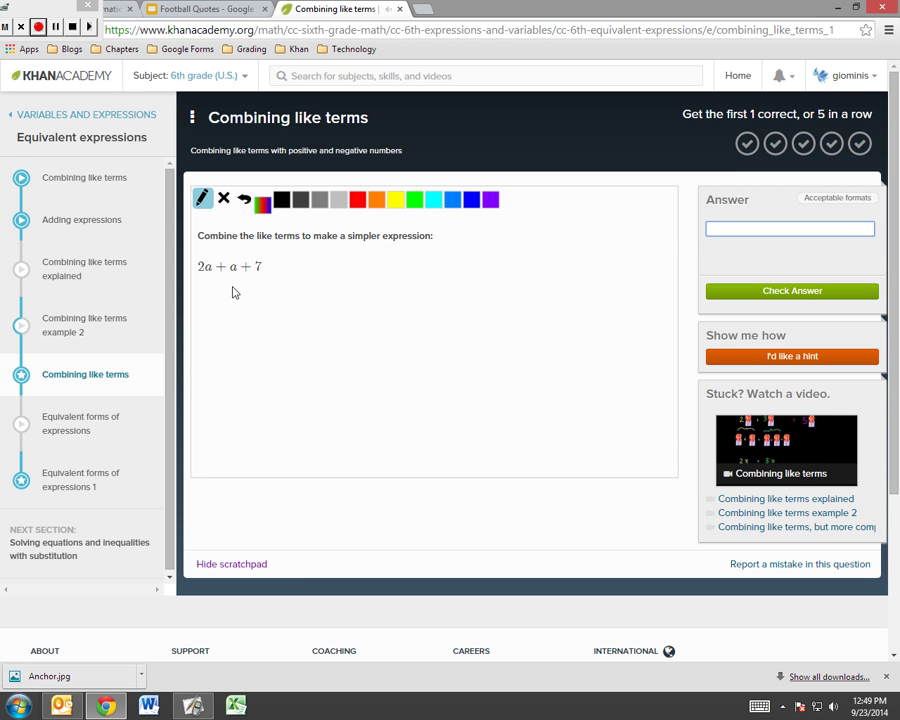
mouse_move(197, 254)
mouse_down()
mouse_move(196, 273)
mouse_move(231, 279)
mouse_move(241, 265)
mouse_move(205, 255)
mouse_move(217, 300)
mouse_move(205, 314)
mouse_move(250, 319)
mouse_up()
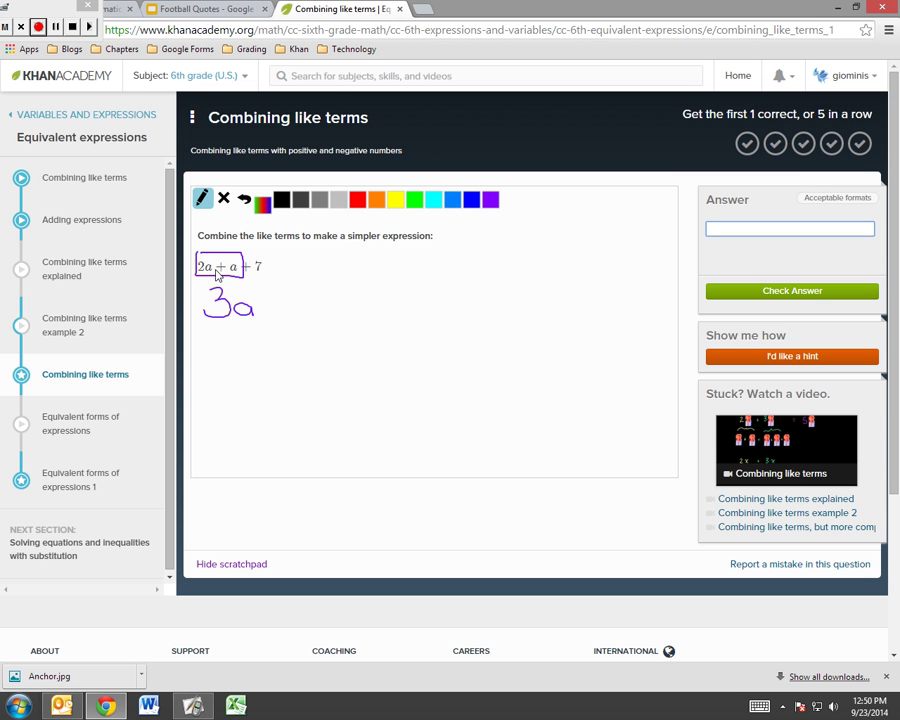
mouse_move(268, 294)
mouse_down()
mouse_move(268, 312)
mouse_move(275, 301)
mouse_move(295, 316)
mouse_up()
Submit 3a + 7 as the answer and show the points earned
text(3a +)
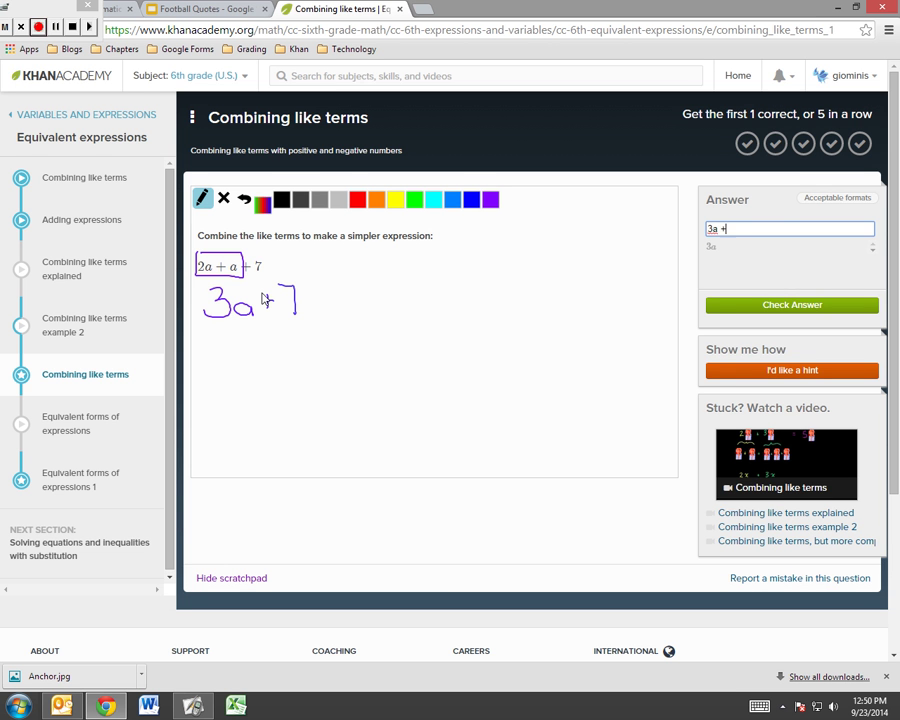
text( 7)
key(Return)
key(Return)
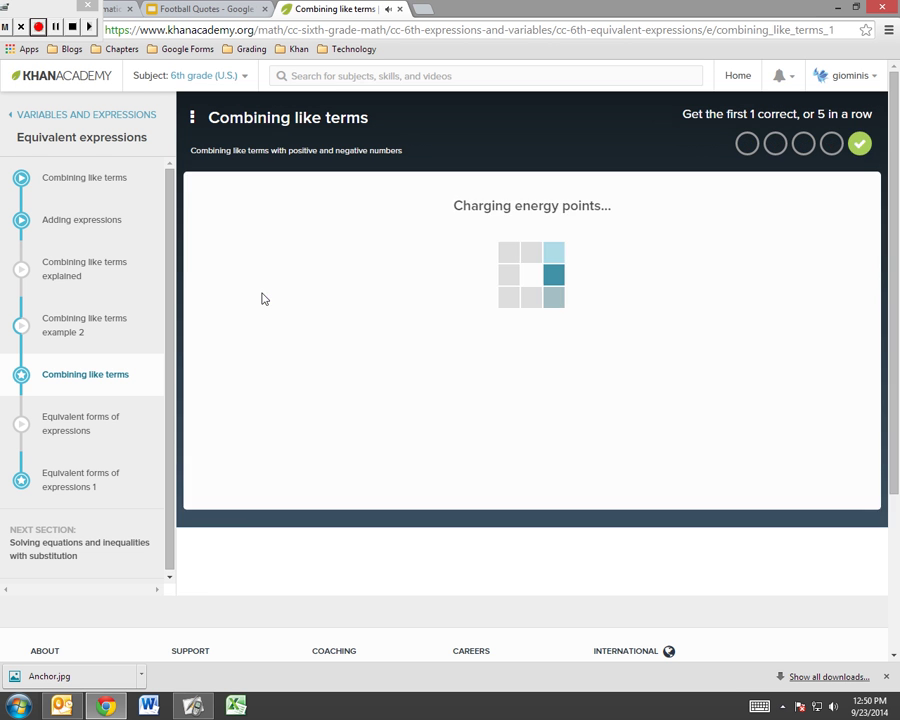
Start another practice round and work 4z − 13 + z on the scratchpad as 4z + z, then 5z − 13, circling the operators
click(272, 587)
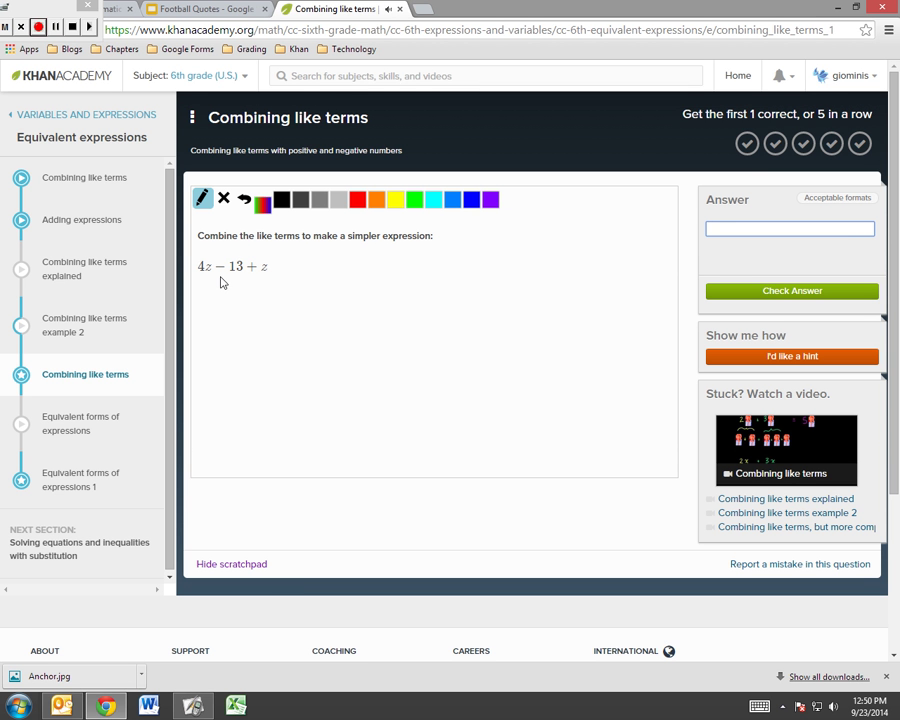
drag(205, 272, 203, 273)
mouse_move(249, 262)
mouse_down()
mouse_move(259, 280)
mouse_move(215, 300)
mouse_move(230, 314)
mouse_move(283, 306)
mouse_up()
mouse_move(275, 299)
mouse_down()
mouse_move(275, 313)
mouse_move(313, 316)
mouse_up()
mouse_move(256, 352)
mouse_down()
mouse_move(281, 392)
mouse_move(284, 351)
mouse_move(312, 374)
mouse_move(305, 388)
mouse_up()
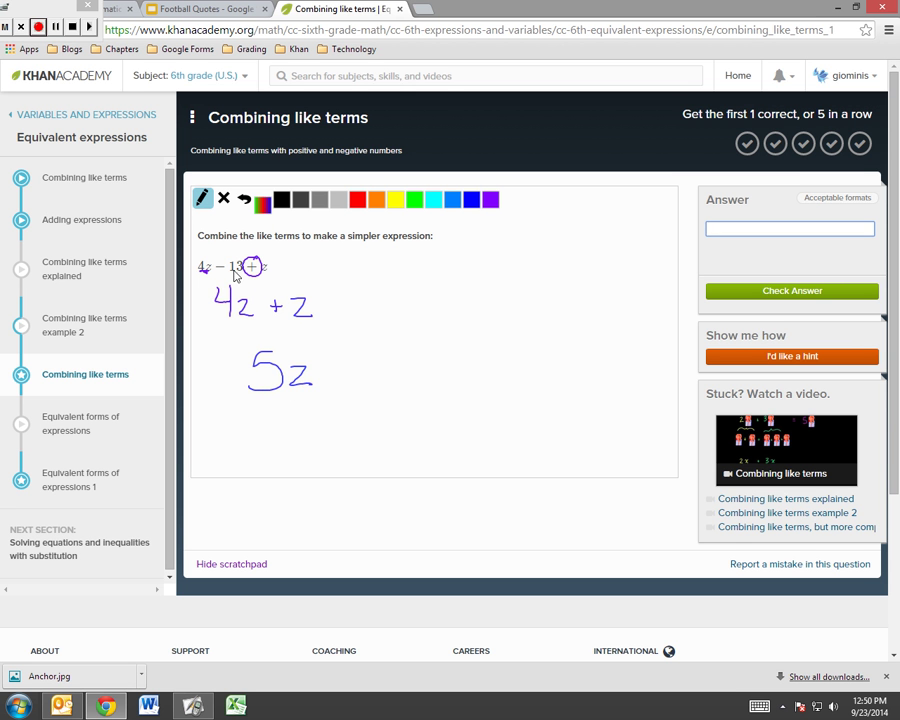
mouse_move(240, 257)
mouse_down()
mouse_move(217, 275)
mouse_move(222, 257)
mouse_up()
mouse_move(325, 370)
mouse_down()
mouse_move(341, 369)
mouse_move(369, 391)
mouse_up()
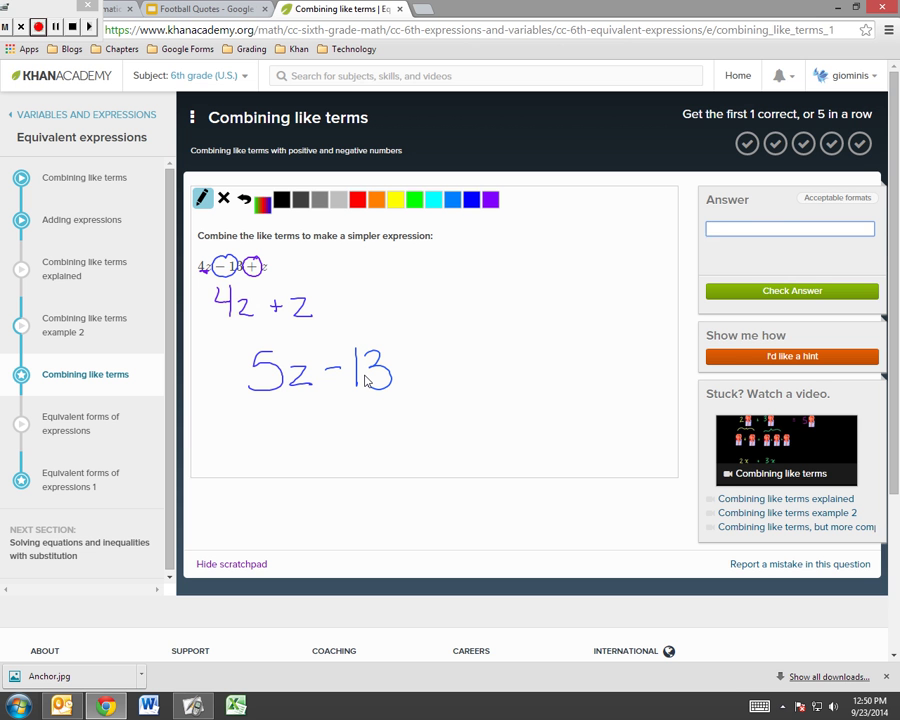
Submit 5z - 13 as the answer for 4z − 13 + z
text(5z -)
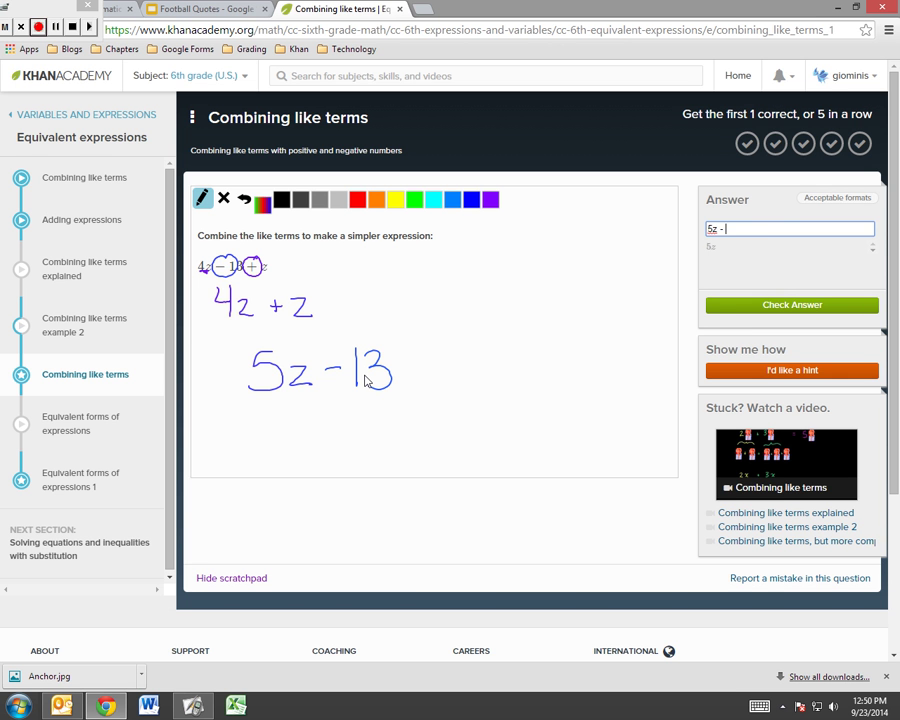
text( 13)
key(Return)
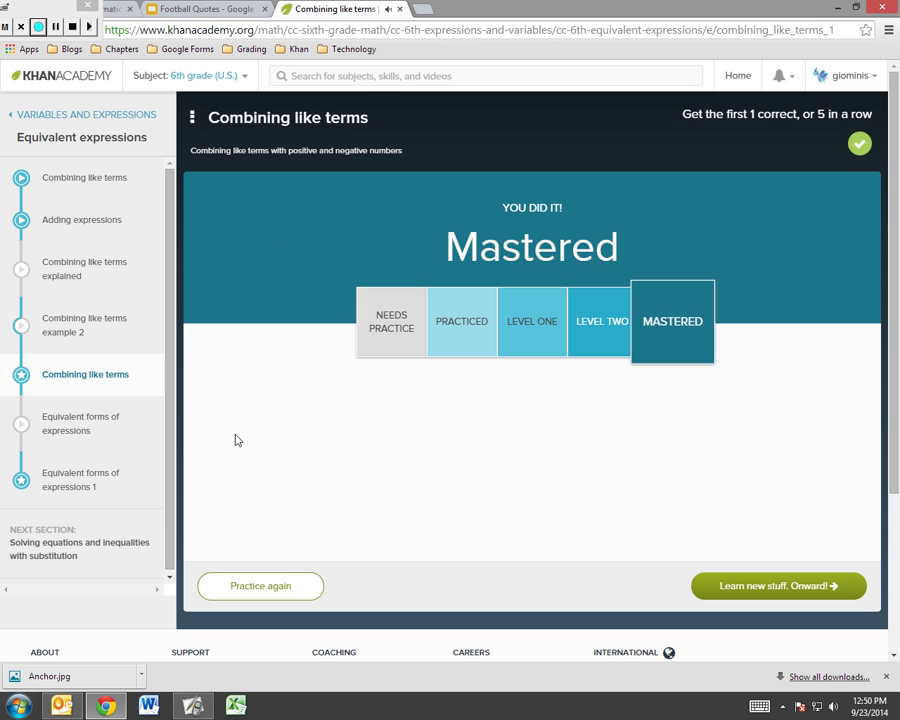
Start another practice round, underline 6x and 10x in the expression and write 16x + 4 beneath it
click(265, 587)
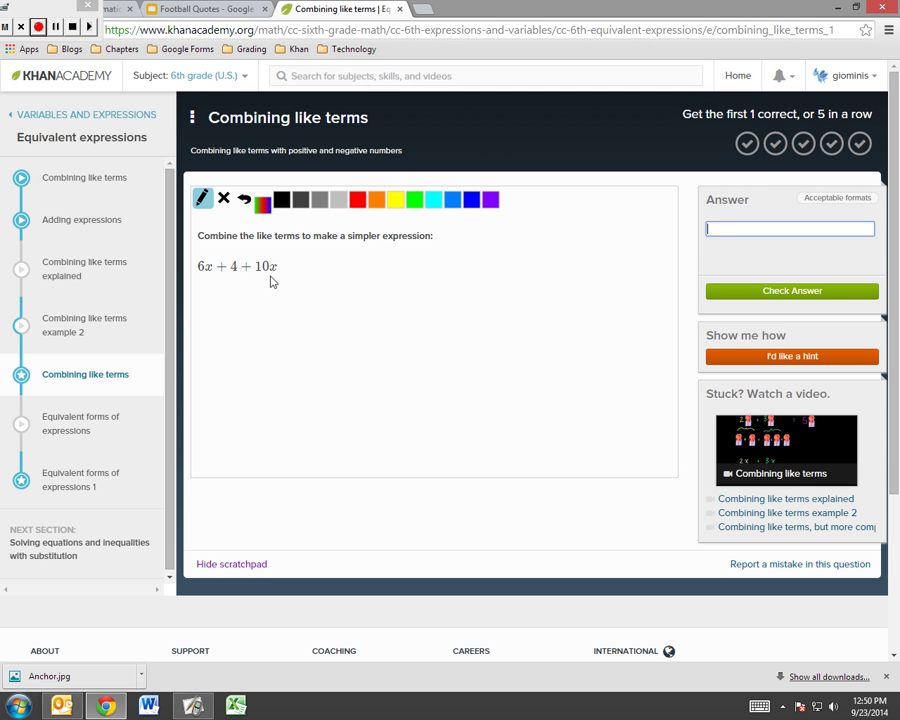
drag(198, 272, 281, 272)
mouse_move(233, 296)
mouse_down()
mouse_move(233, 325)
mouse_move(256, 314)
mouse_move(288, 324)
mouse_move(273, 327)
mouse_move(324, 313)
mouse_up()
mouse_move(315, 304)
mouse_down()
mouse_move(315, 322)
mouse_move(355, 312)
mouse_move(352, 326)
mouse_up()
Submit 16x + 4 as the answer for 6x + 4 + 10x
text(16)
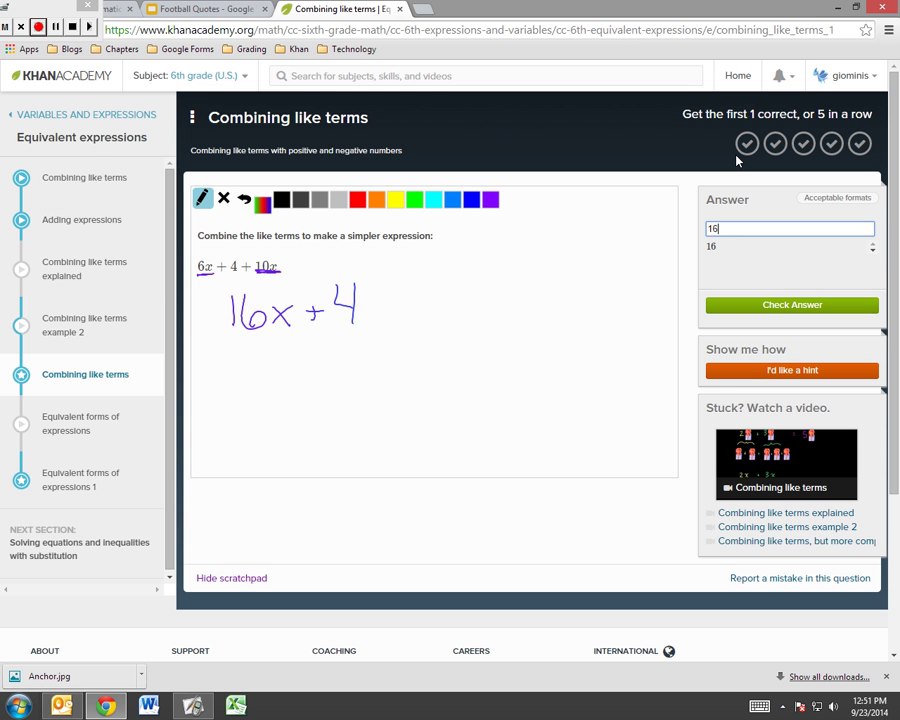
text(x + 4)
key(Return)
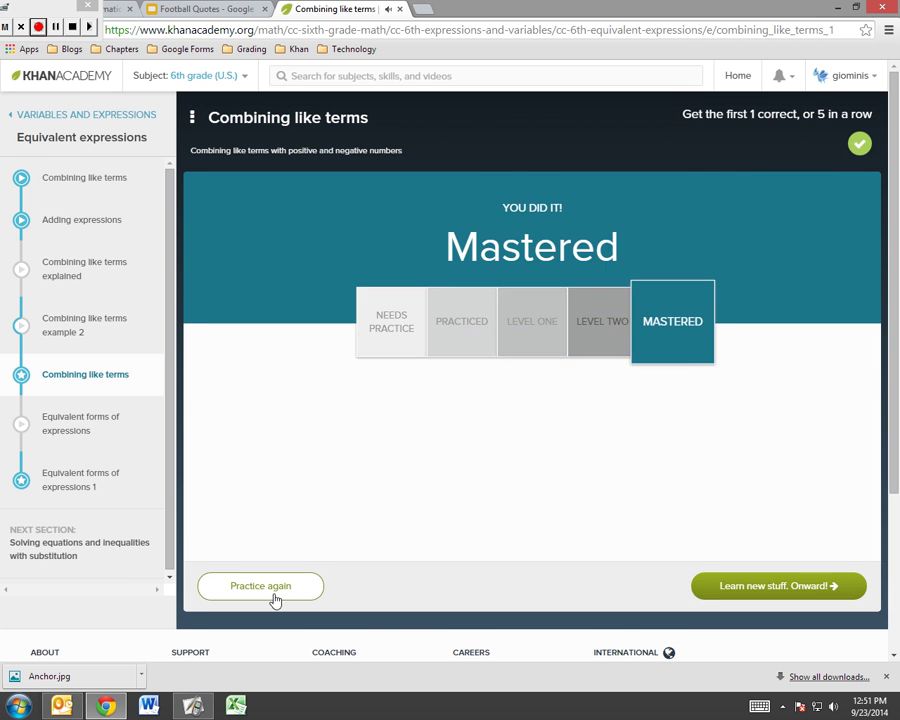
Start another practice round, underline −5n, circle n and 6 + 2, and write −5n + 8 with an arrow to its n on the scratchpad
click(271, 586)
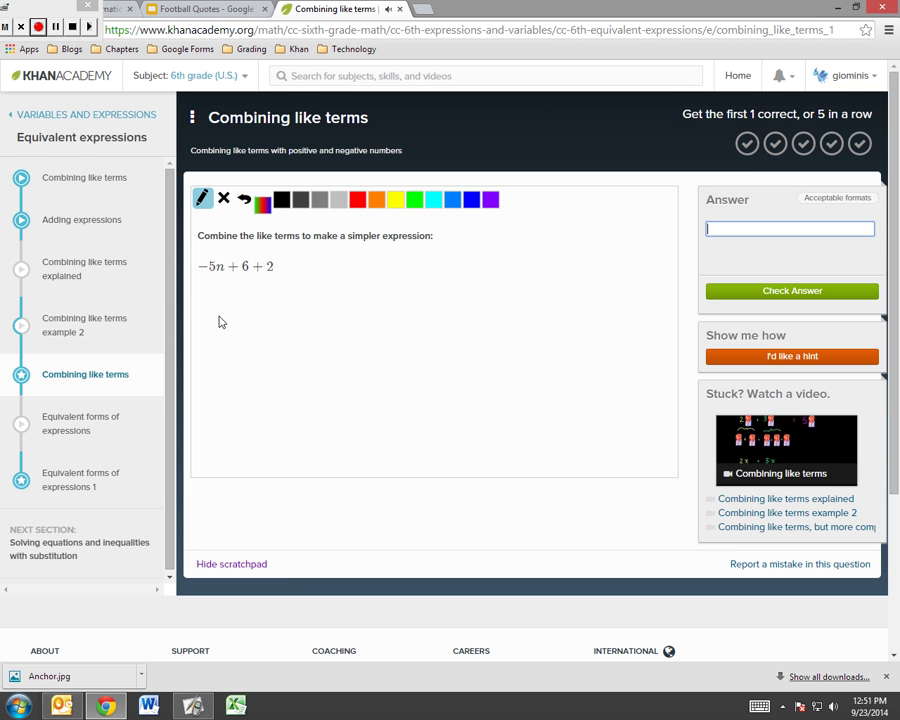
drag(199, 278, 222, 274)
mouse_move(226, 261)
mouse_down()
mouse_move(215, 272)
mouse_move(228, 262)
mouse_up()
mouse_move(209, 325)
mouse_down()
mouse_move(225, 324)
mouse_move(241, 305)
mouse_move(235, 340)
mouse_move(286, 320)
mouse_up()
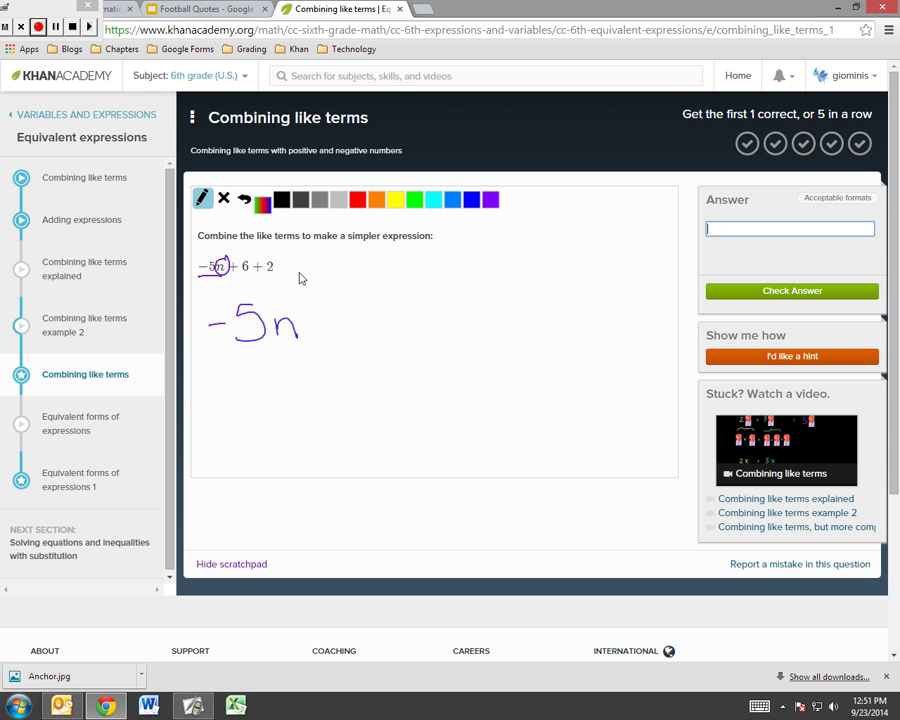
mouse_move(300, 273)
mouse_down()
mouse_move(287, 301)
mouse_move(297, 291)
mouse_up()
mouse_move(262, 249)
mouse_down()
mouse_move(238, 262)
mouse_move(262, 275)
mouse_move(278, 258)
mouse_move(262, 248)
mouse_up()
mouse_move(318, 309)
mouse_down()
mouse_move(317, 330)
mouse_move(327, 318)
mouse_move(346, 330)
mouse_move(345, 293)
mouse_up()
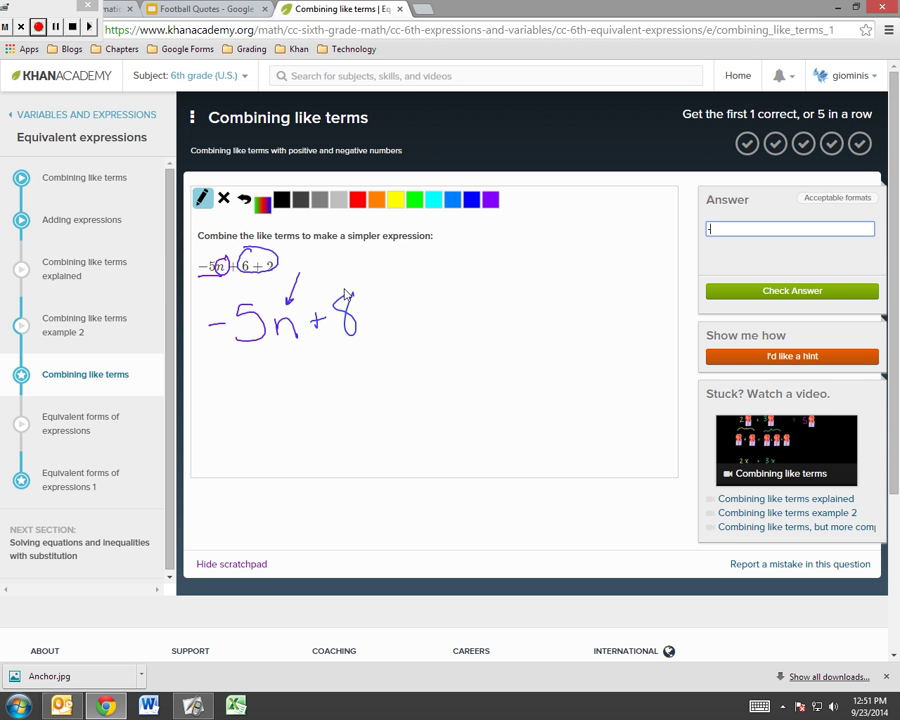
Submit -5n + 8 as the answer for −5n + 6 + 2
text(5n )
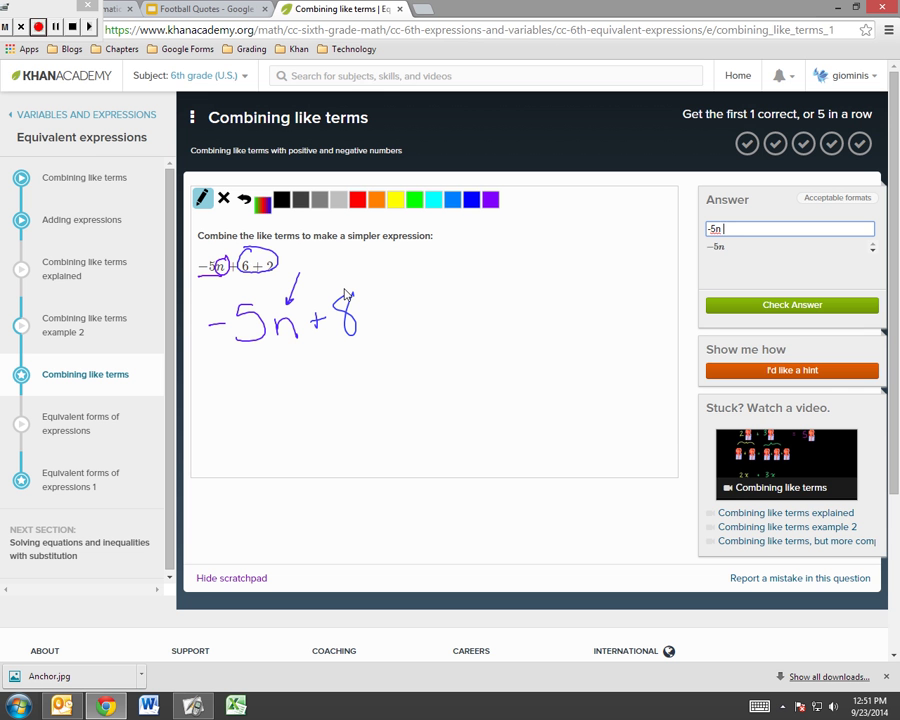
text(+ 8)
key(Return)
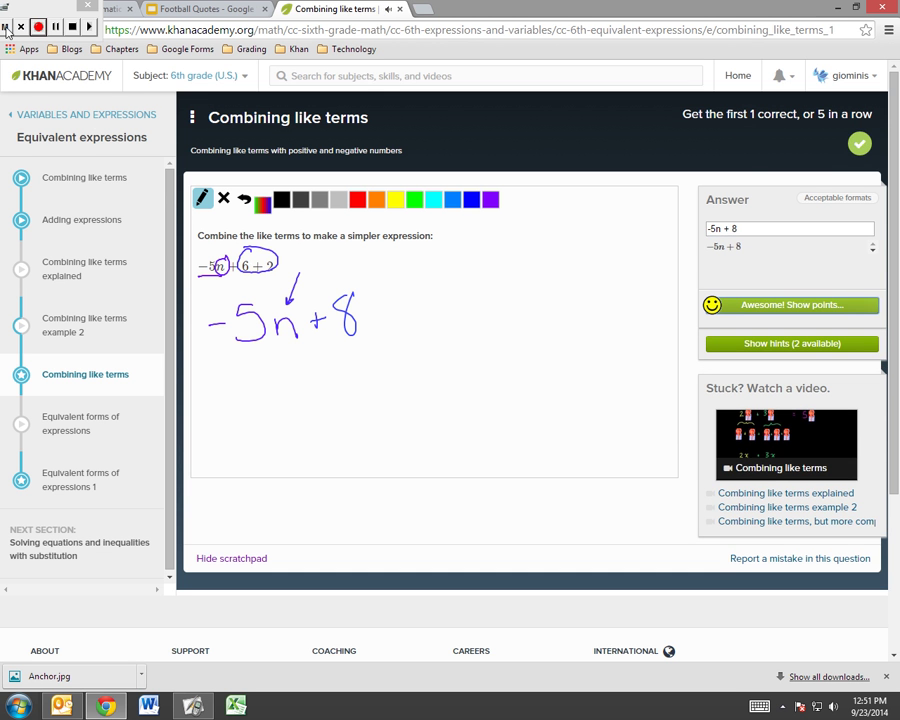